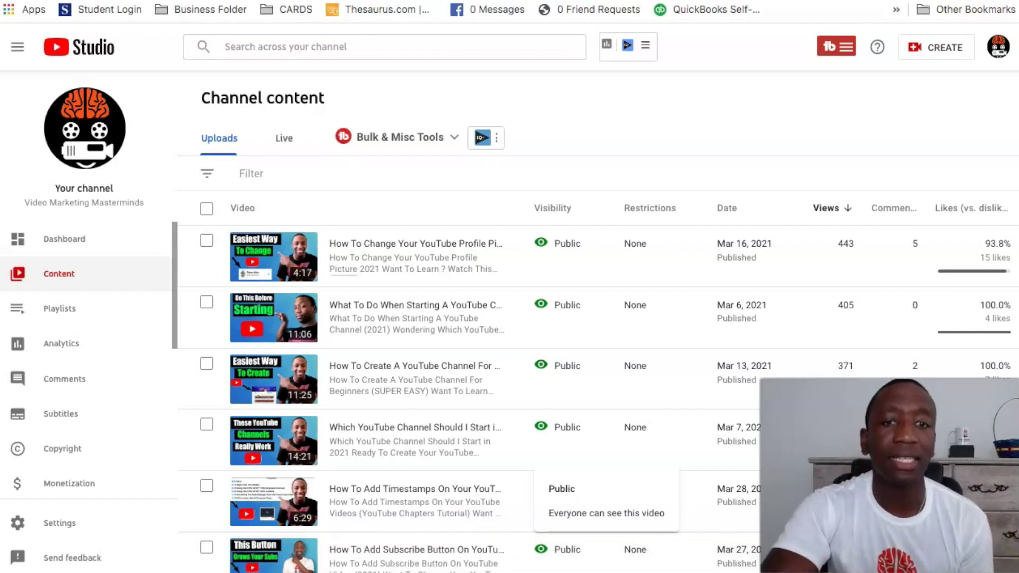
- Bring up the saved screenshots of spam comments in Preview
mouse_move(510, 558)
click(644, 564)
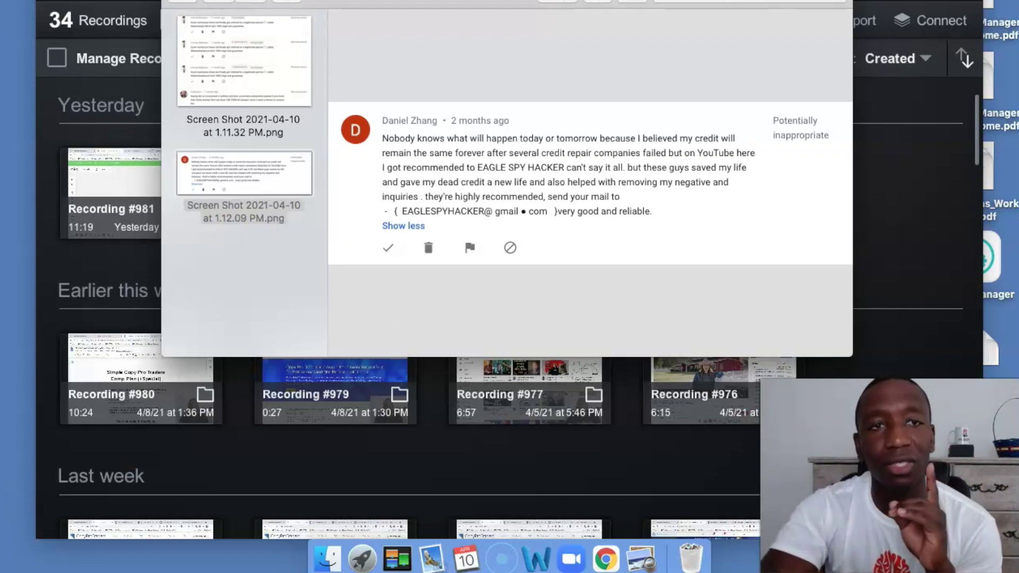
- Close the spam comment screenshots and return to YouTube Studio in Chrome
key(super+w)
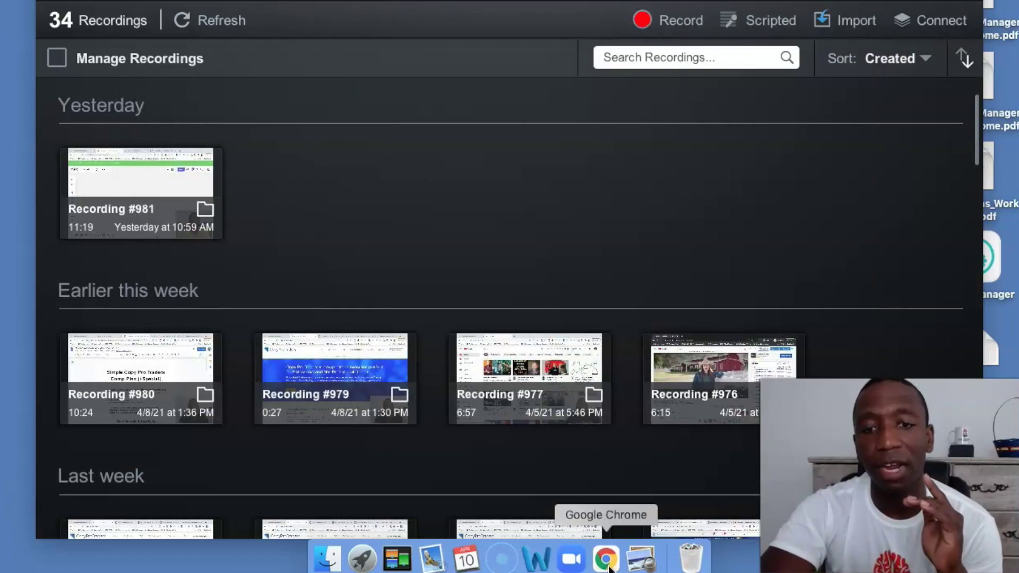
click(606, 559)
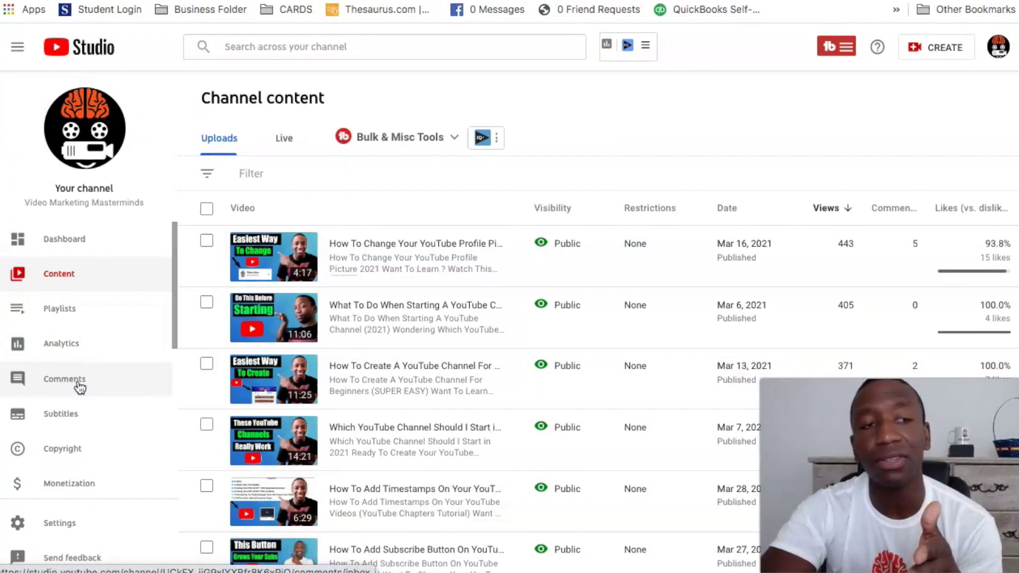
- Show the channel comments held for review, listing one spam comment caught by blocked words
click(79, 387)
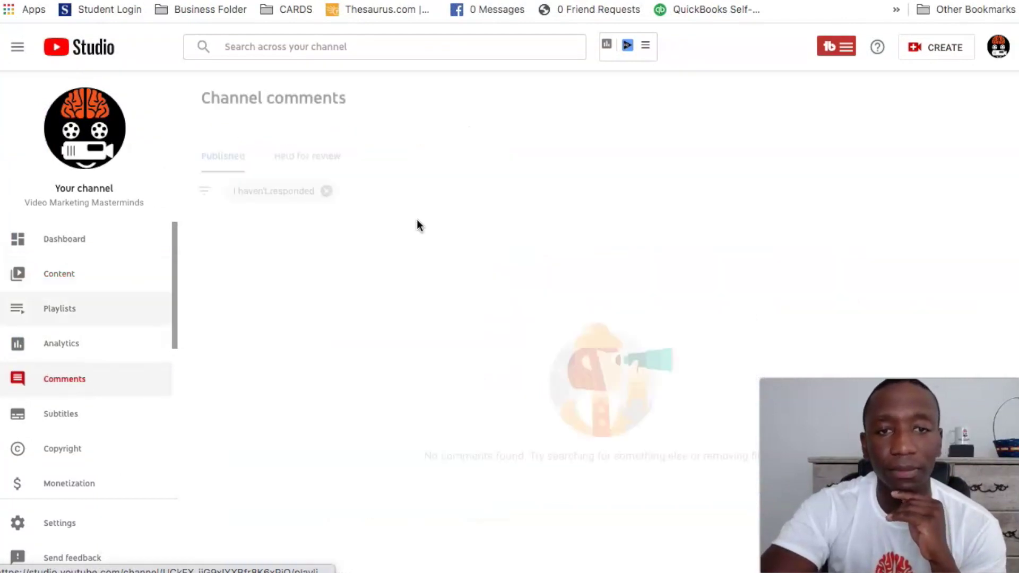
click(300, 157)
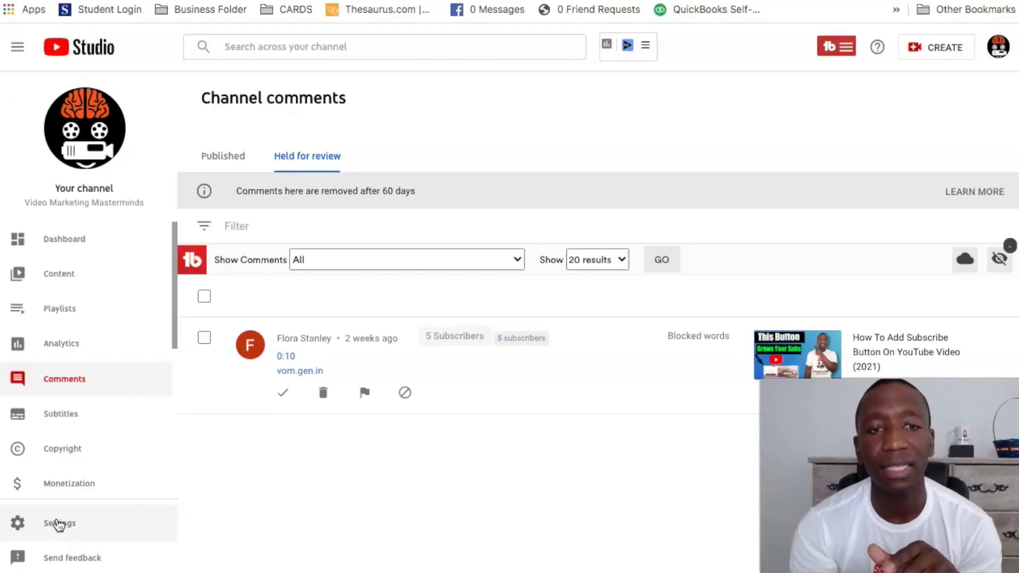
click(59, 524)
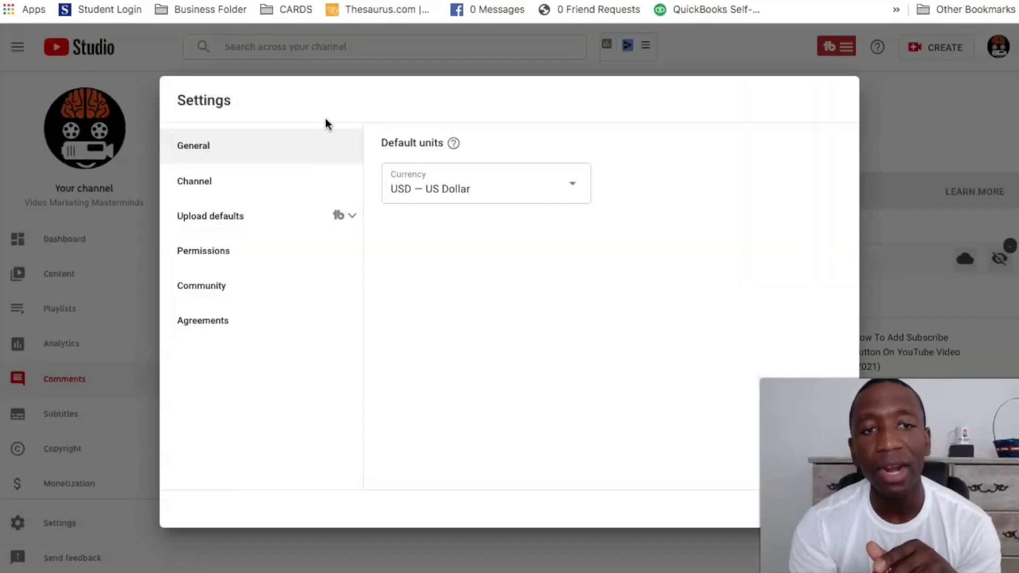
- Show the Community section's Automated Filters with empty moderator and user lists
click(205, 293)
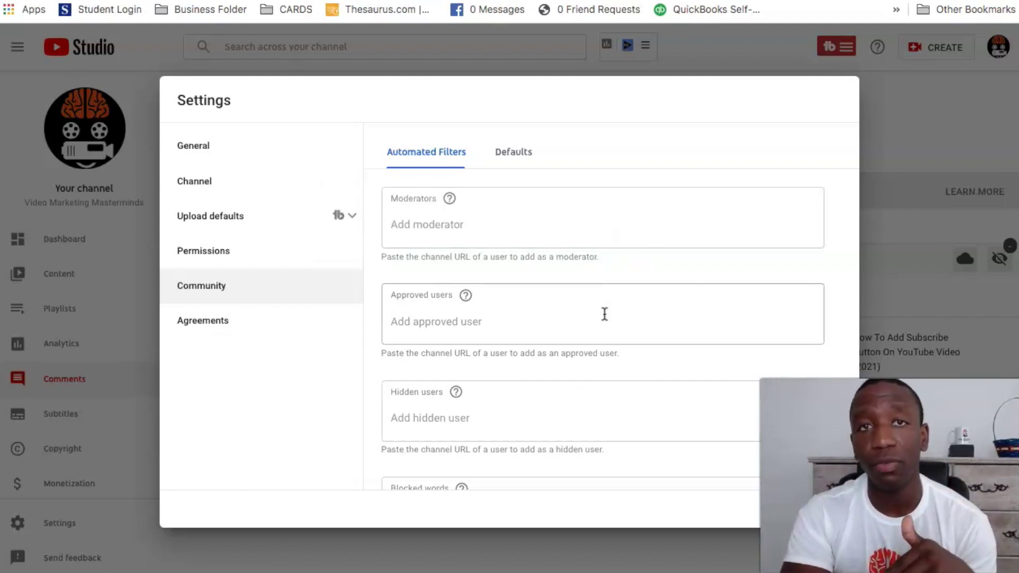
scroll(605, 314, down, 1)
scroll(603, 312, down, 2)
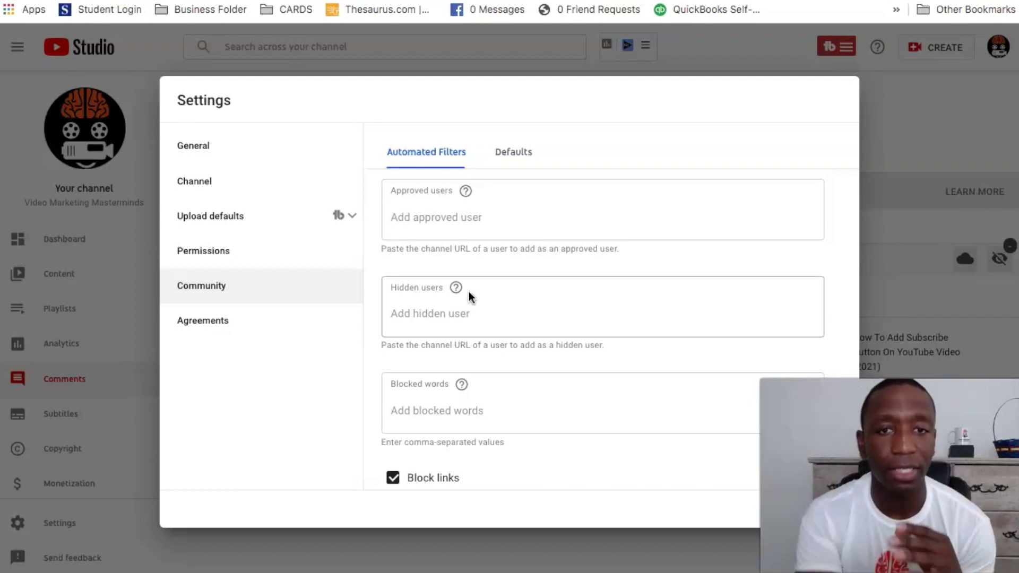
click(462, 317)
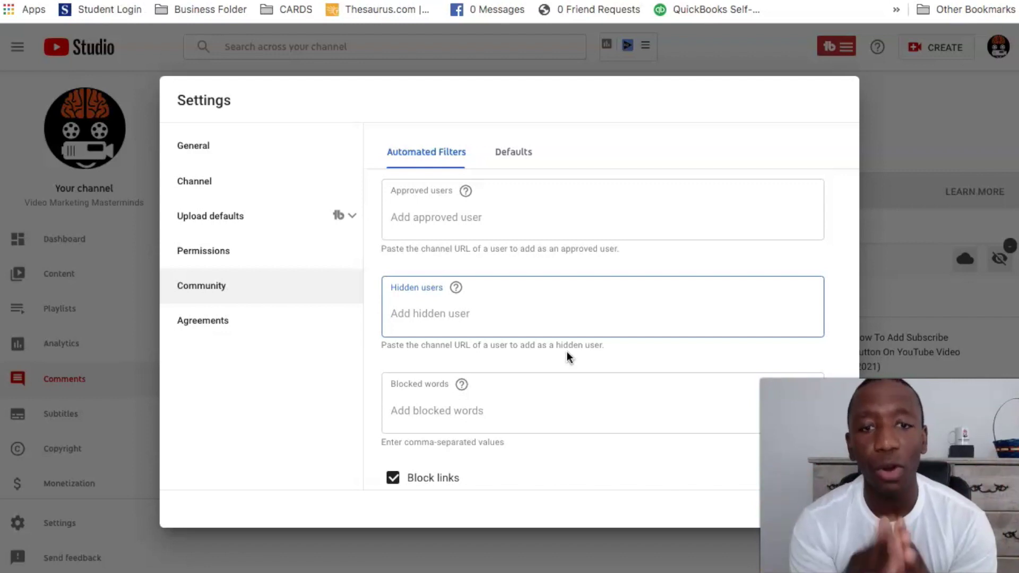
click(555, 409)
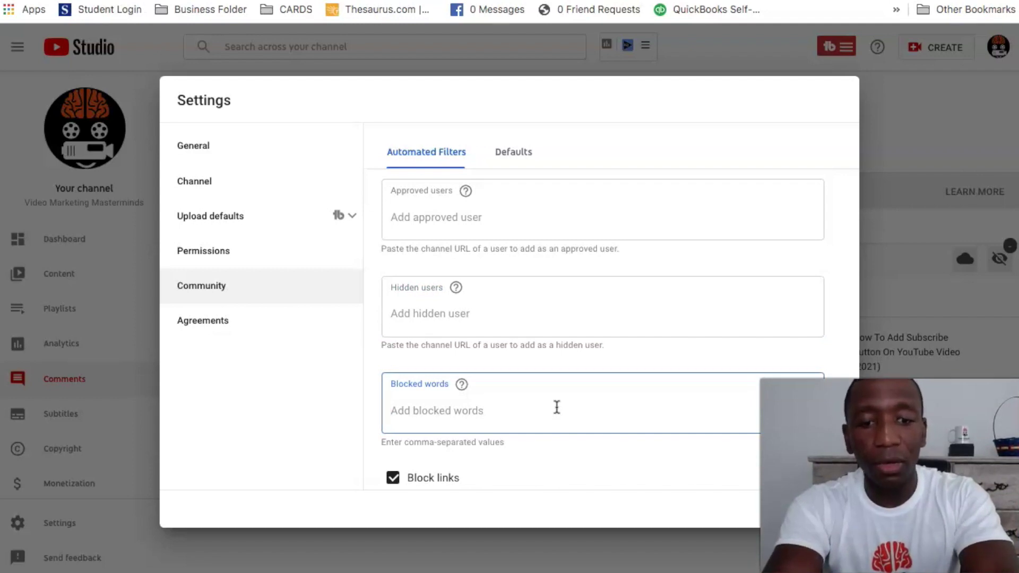
text(racist)
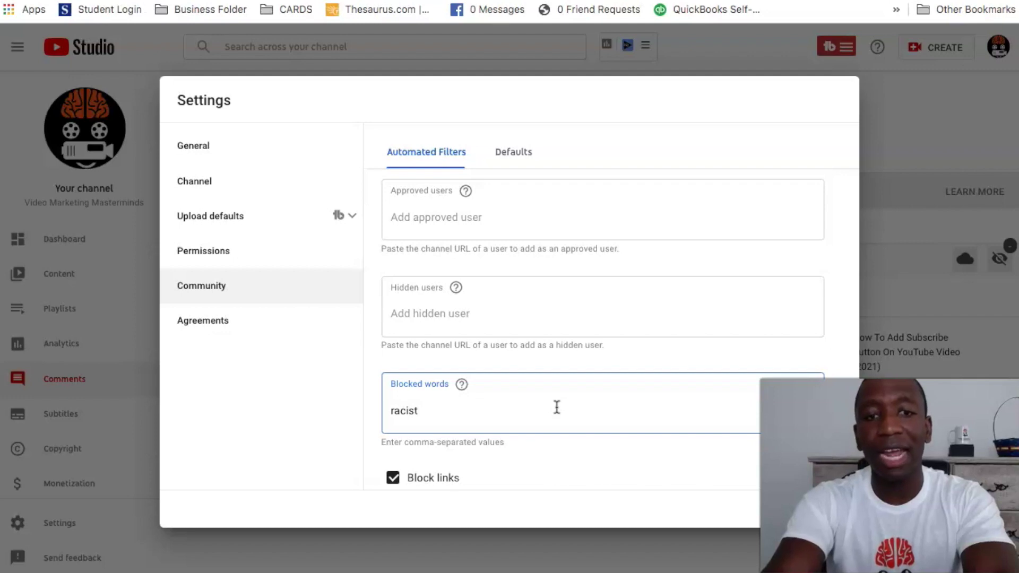
- Add 'racist' as a blocked word, then remove it so the blocked words list is empty
key(Return)
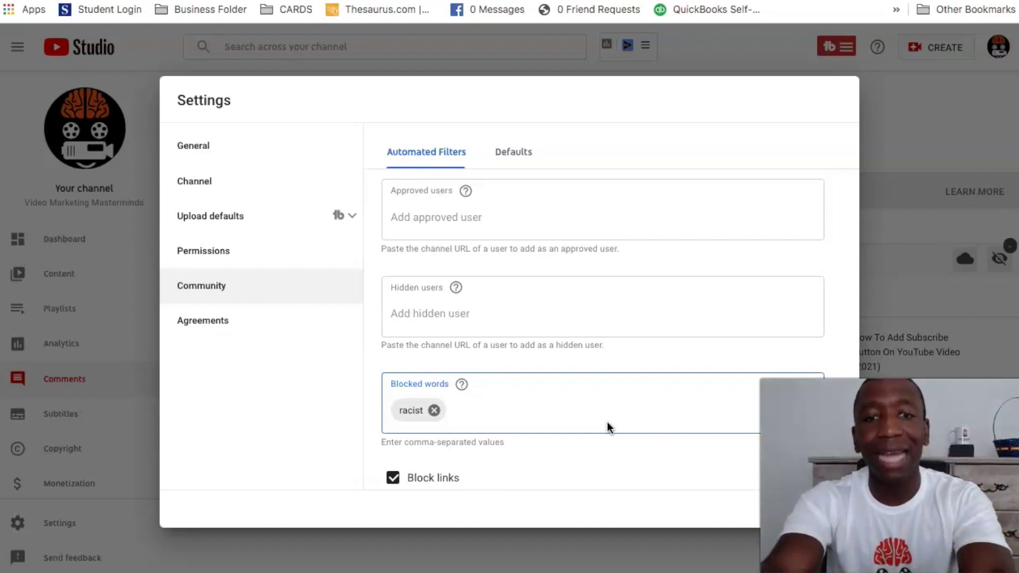
key(BackSpace)
key(BackSpace)
key(BackSpace)
key(BackSpace)
key(BackSpace)
key(BackSpace)
key(BackSpace)
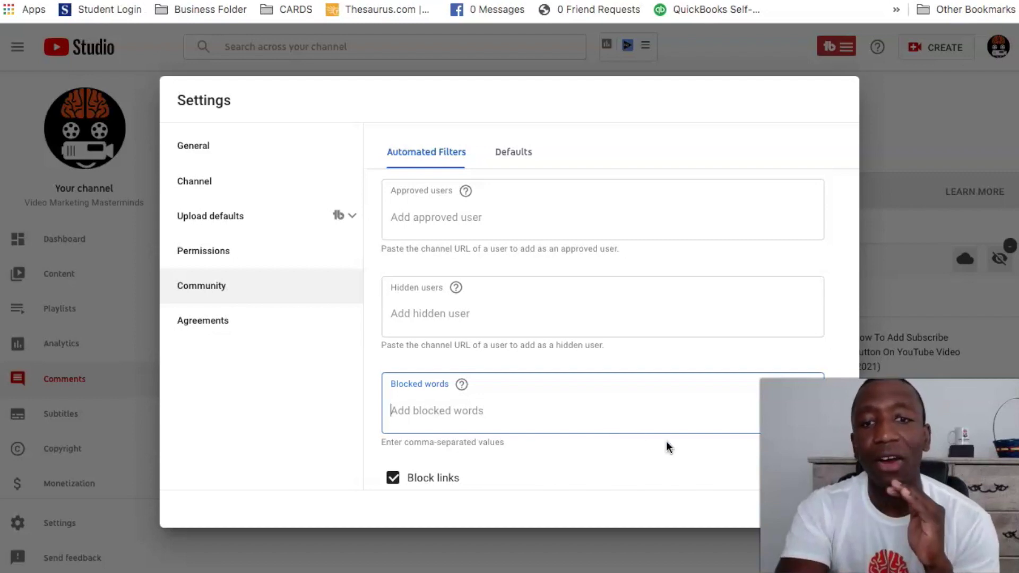
scroll(633, 382, down, 1)
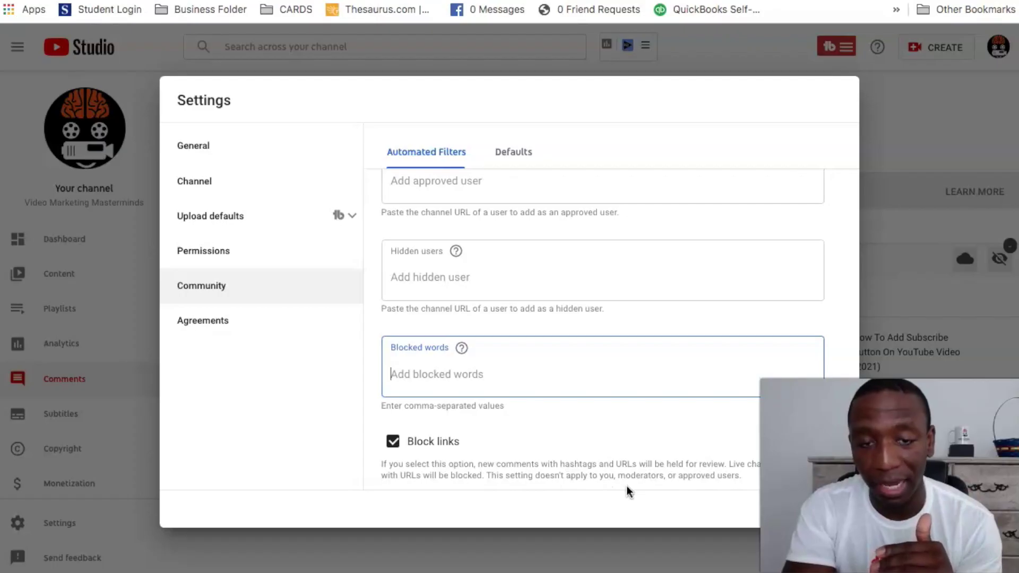
click(394, 443)
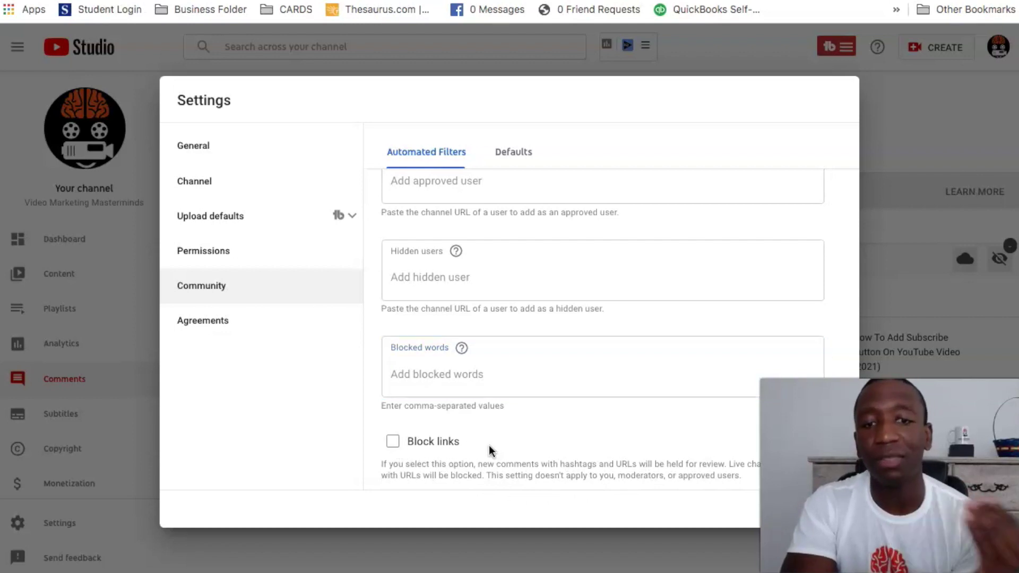
click(394, 444)
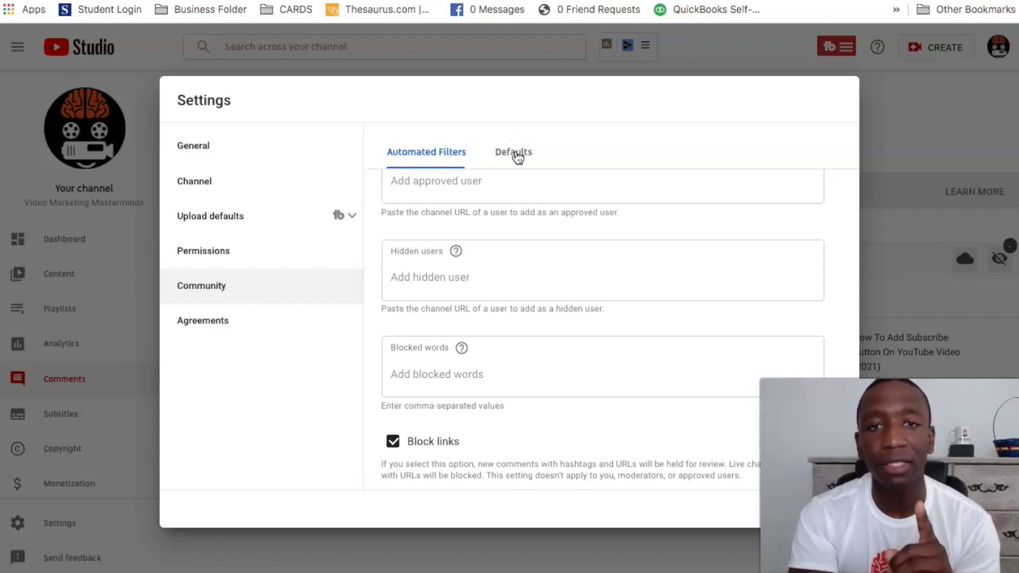
click(516, 157)
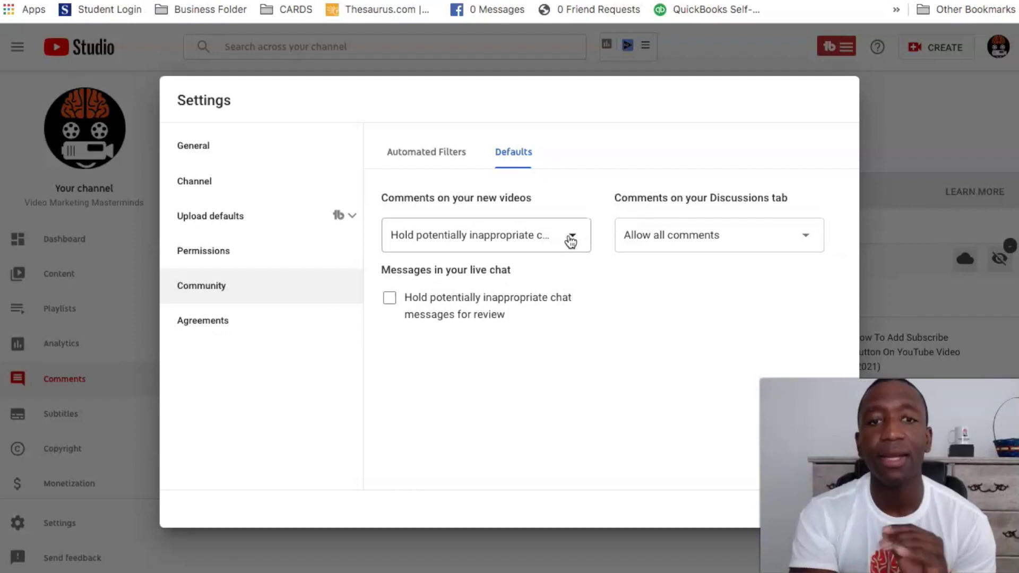
- Keep holding potentially inappropriate comments on new videos and allowing all comments on Discussions
click(395, 239)
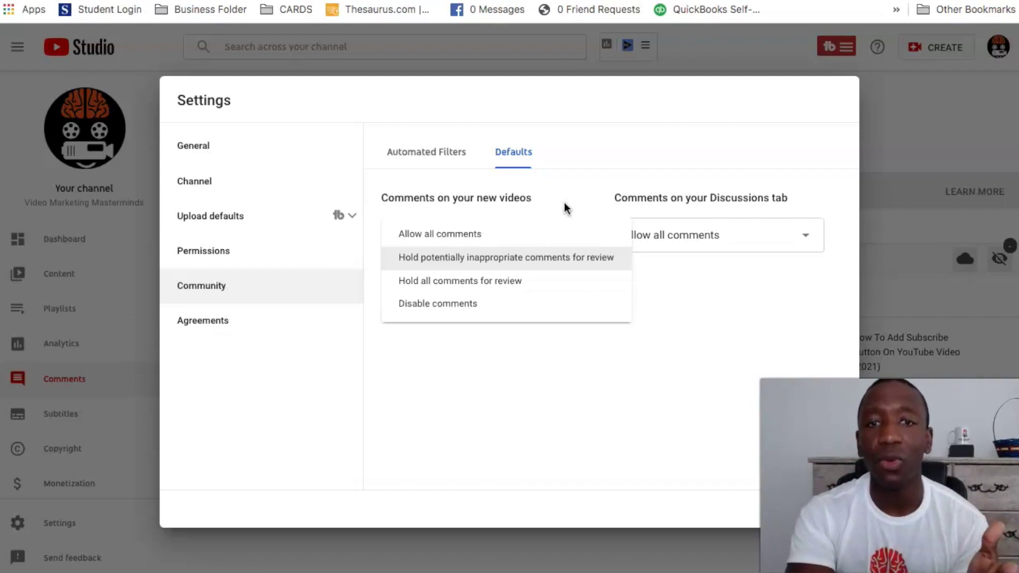
click(580, 191)
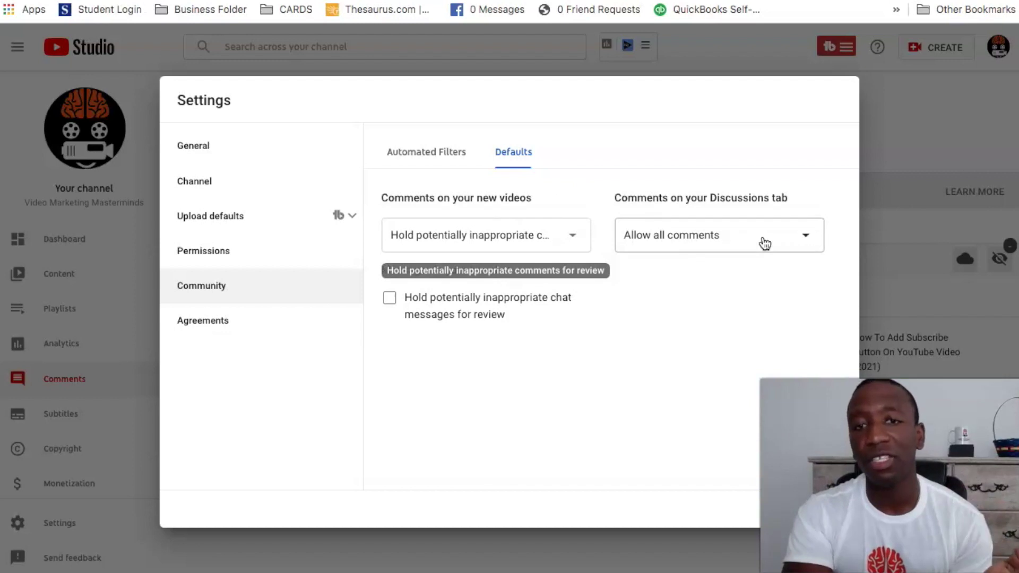
click(763, 242)
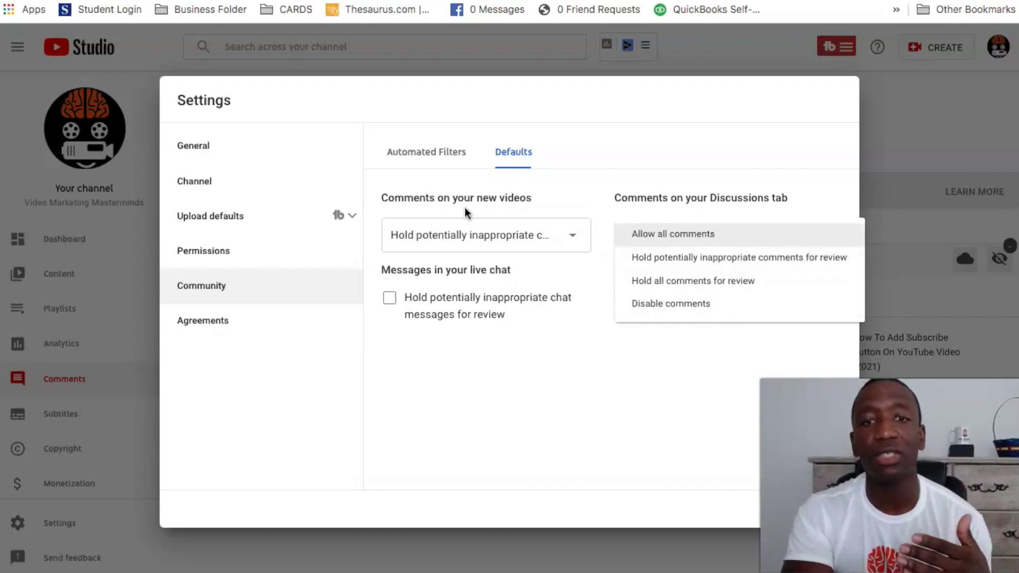
click(580, 208)
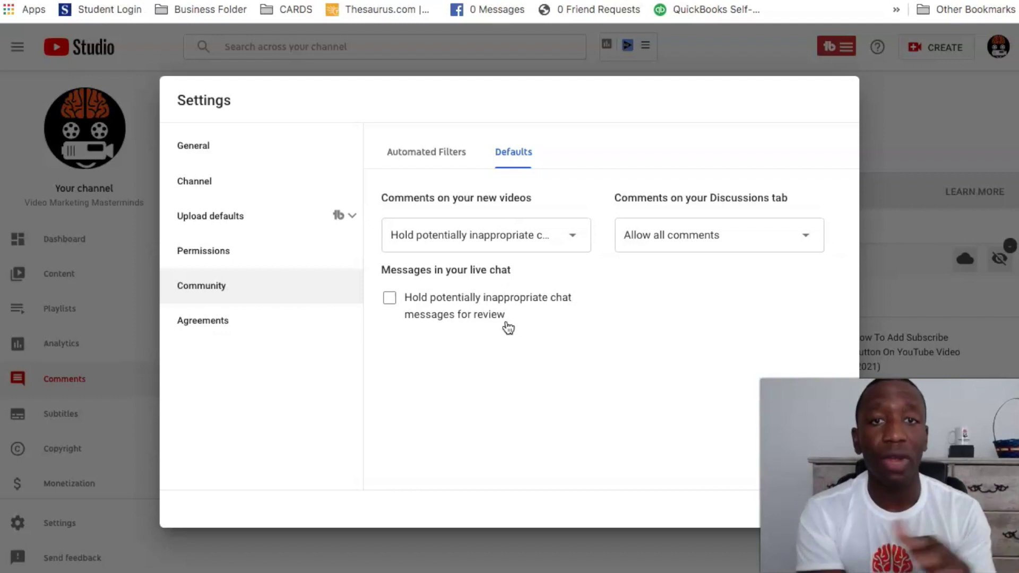
- Close Settings and remove the single held spam comment caught by blocked words
key(Escape)
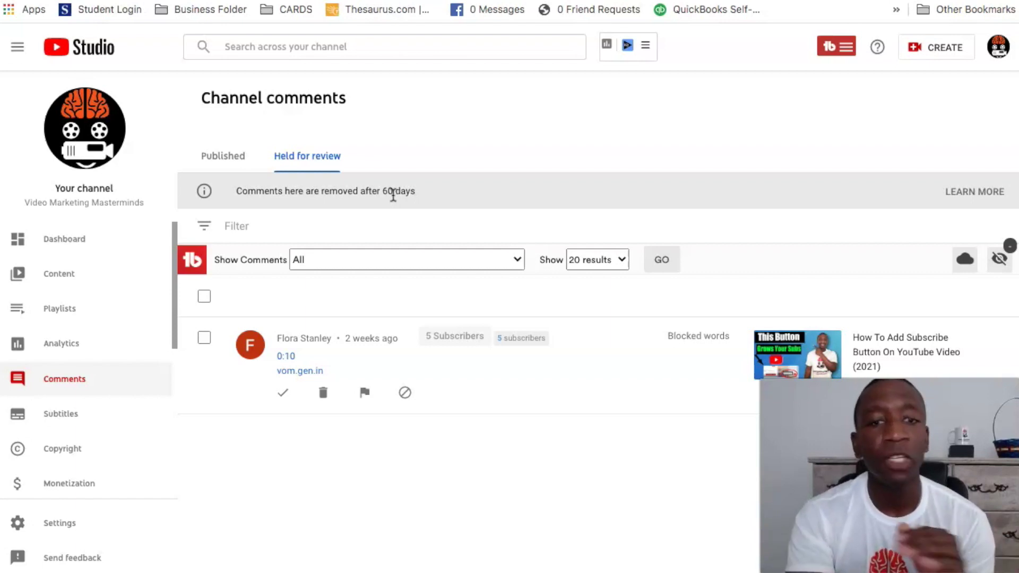
mouse_move(478, 367)
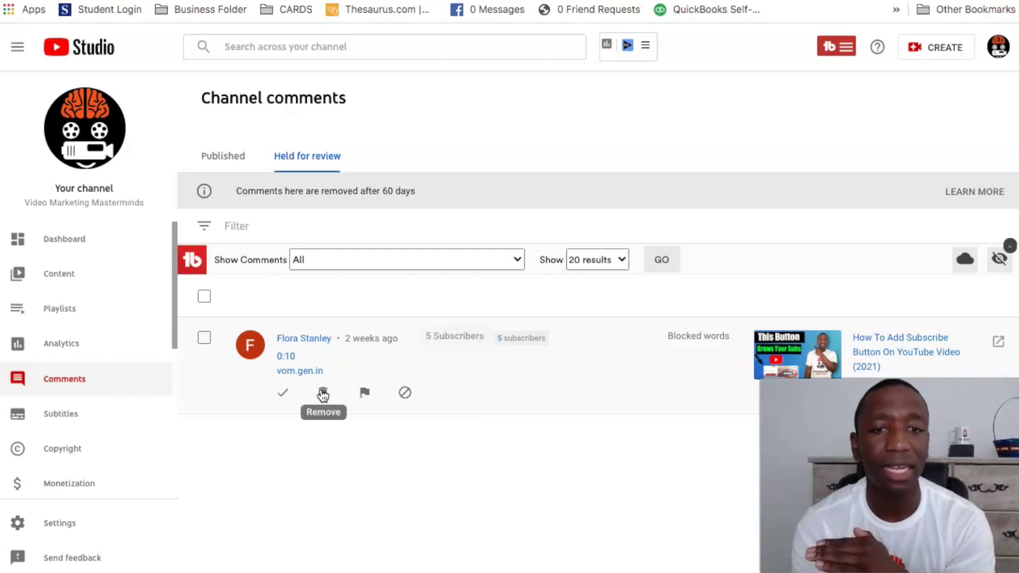
click(322, 394)
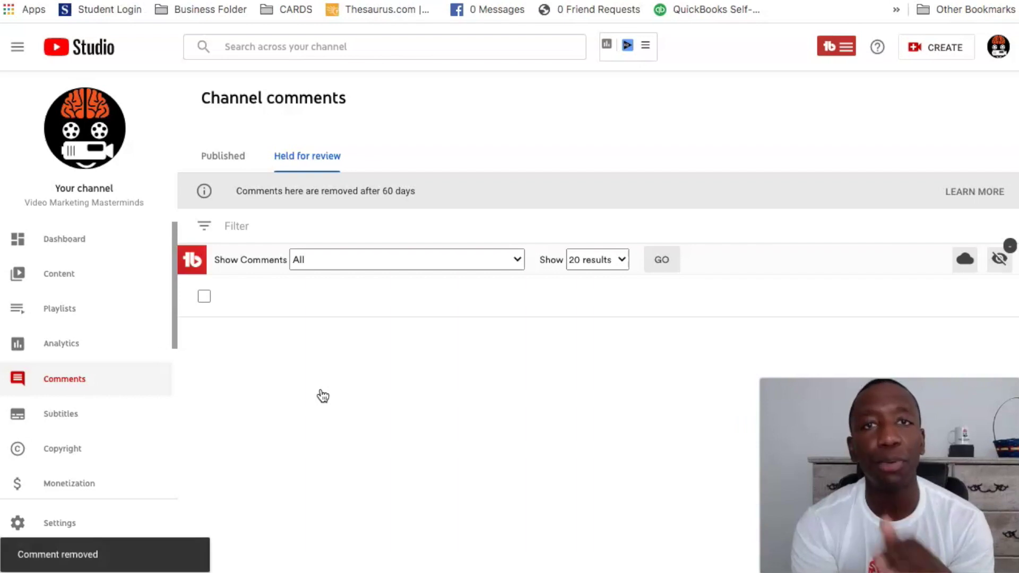